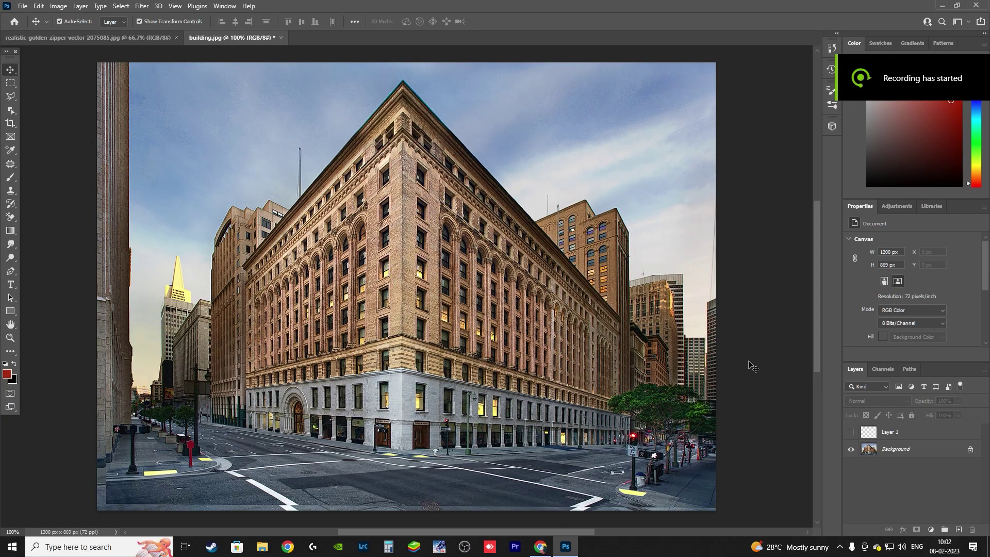
- Make the golden zipper layer (Layer 1) visible, then select the Background layer
left_click(850, 432)
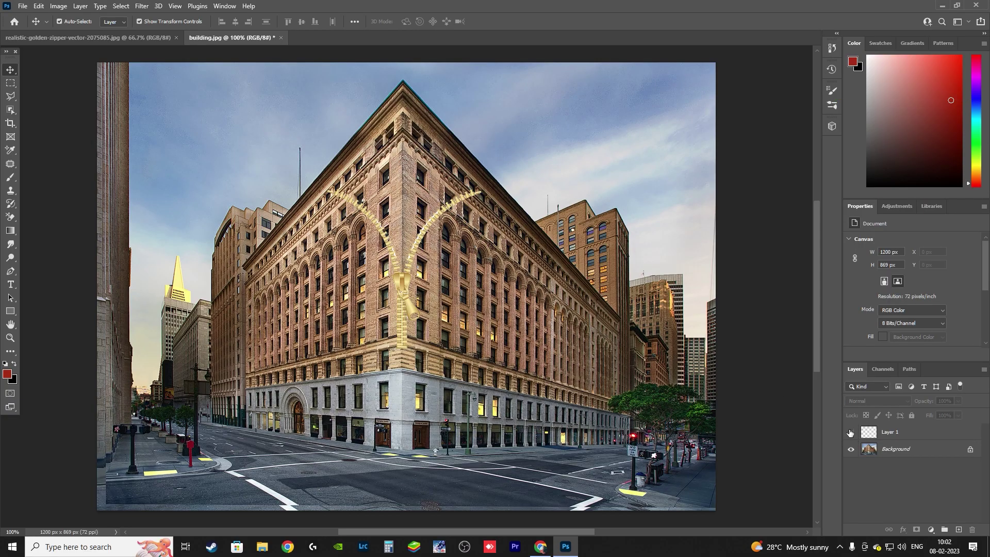
left_click(851, 433)
left_click(897, 450)
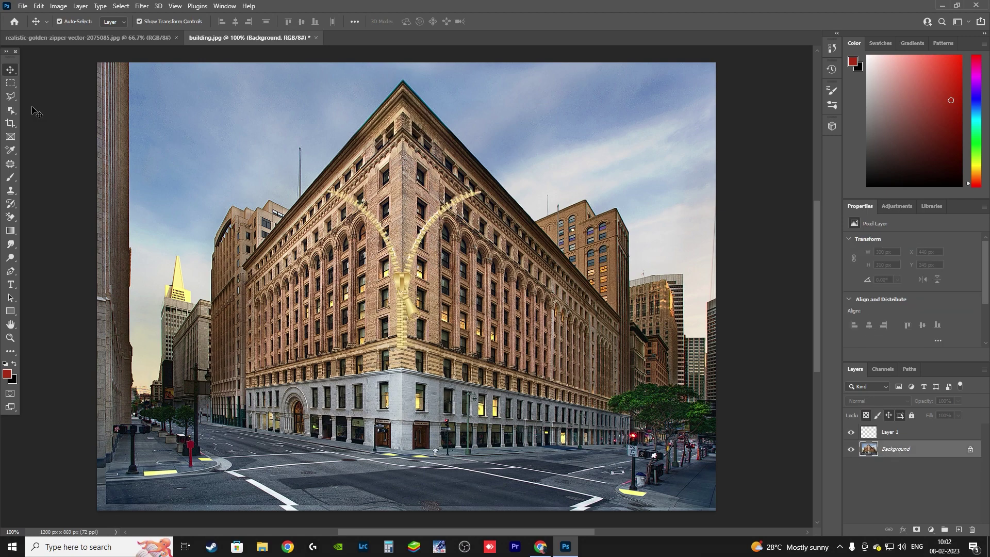
- Cut the left facade, from the roof apex down to the zipper, onto its own layer with Layer Via Cut
left_click(13, 99)
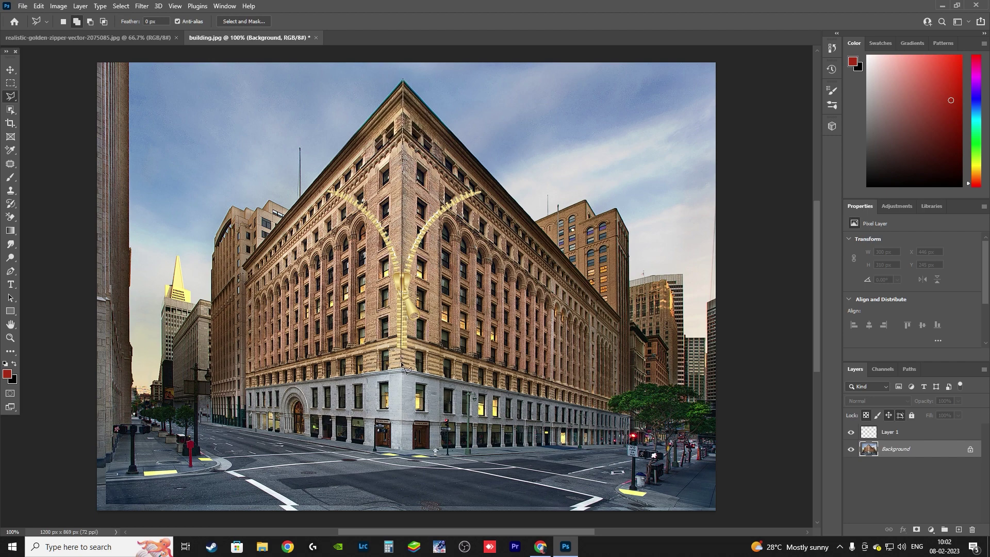
left_click(246, 368)
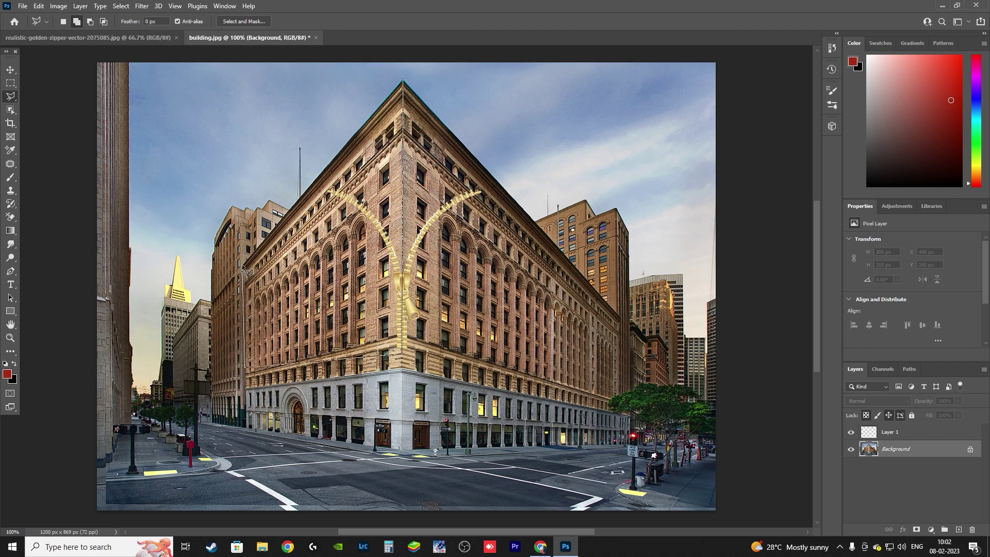
left_click(243, 268)
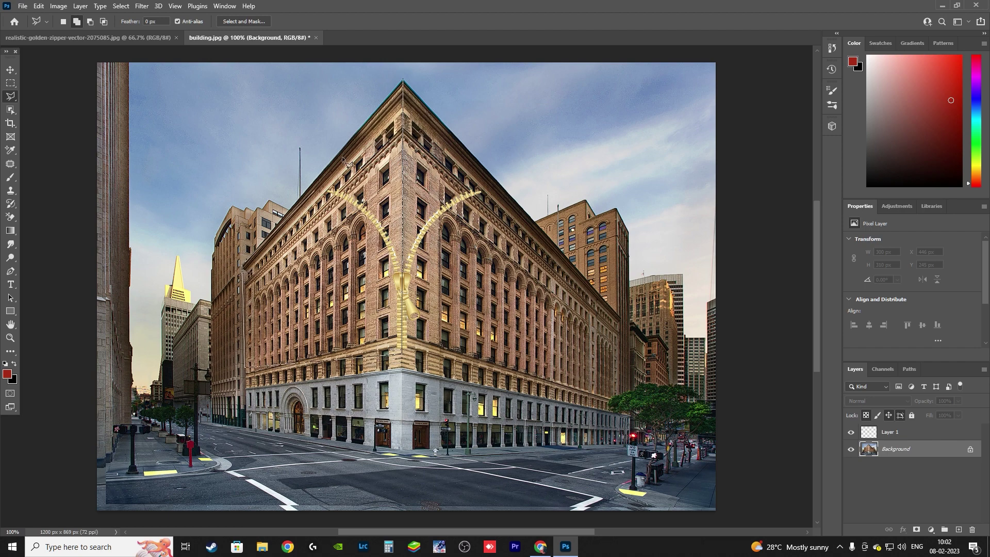
left_click(404, 82)
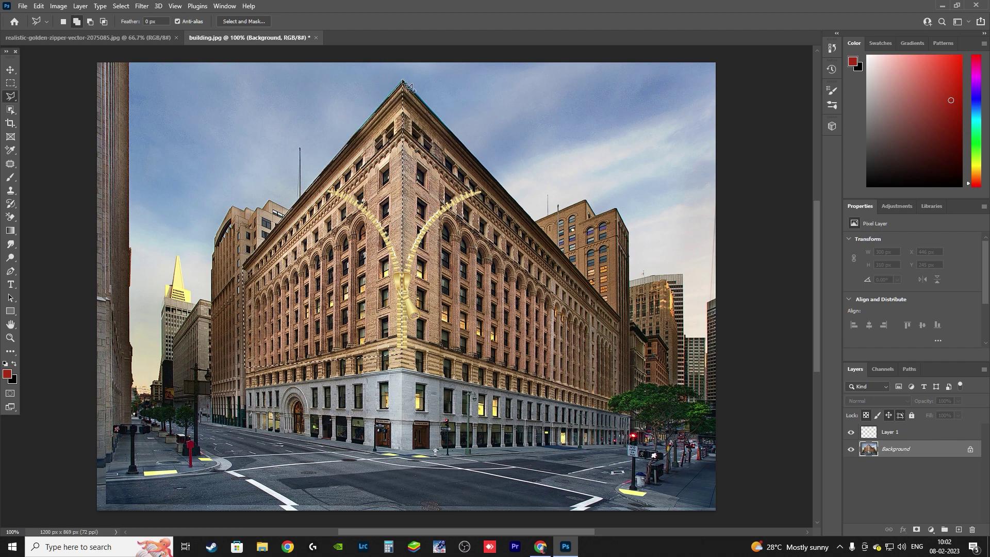
right_click(337, 214)
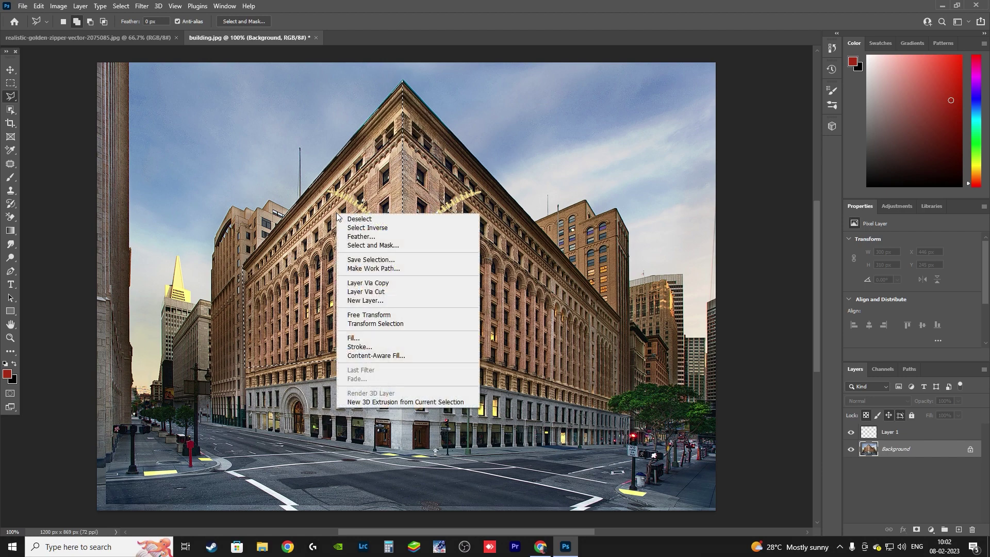
left_click(368, 292)
- Warp the left facade layer so its top corner curls down-left, opening a dark gap
key("ctrl+t")
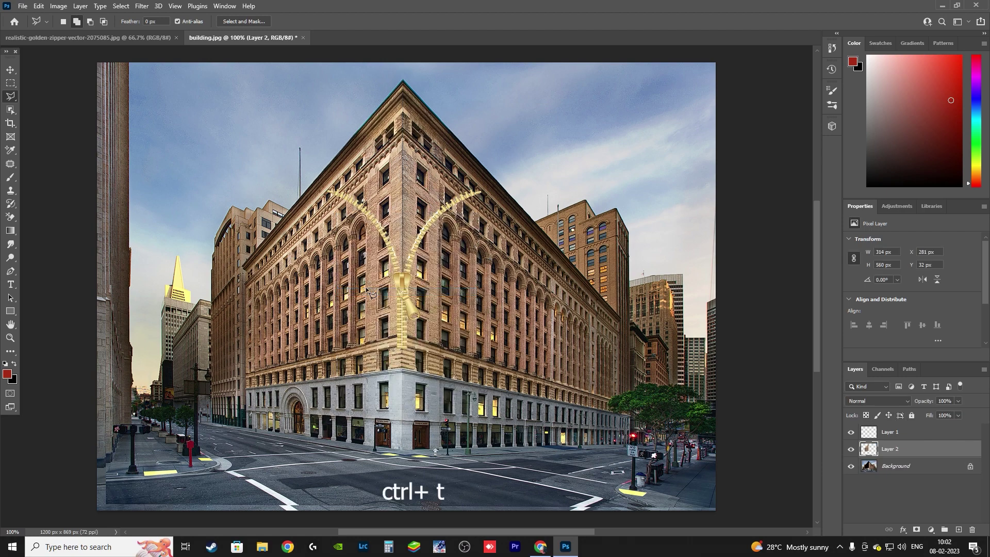
key("ctrl+t")
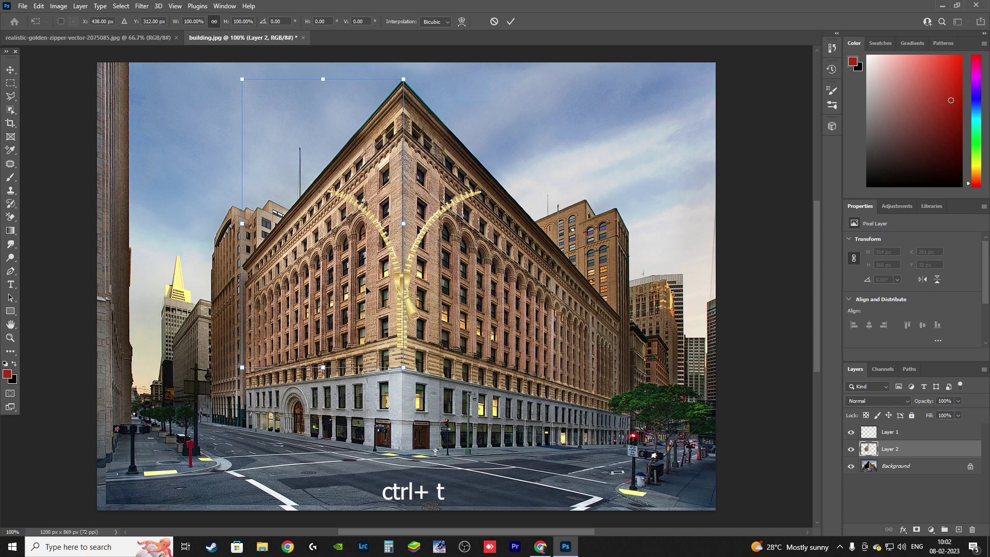
right_click(366, 290)
left_click(382, 359)
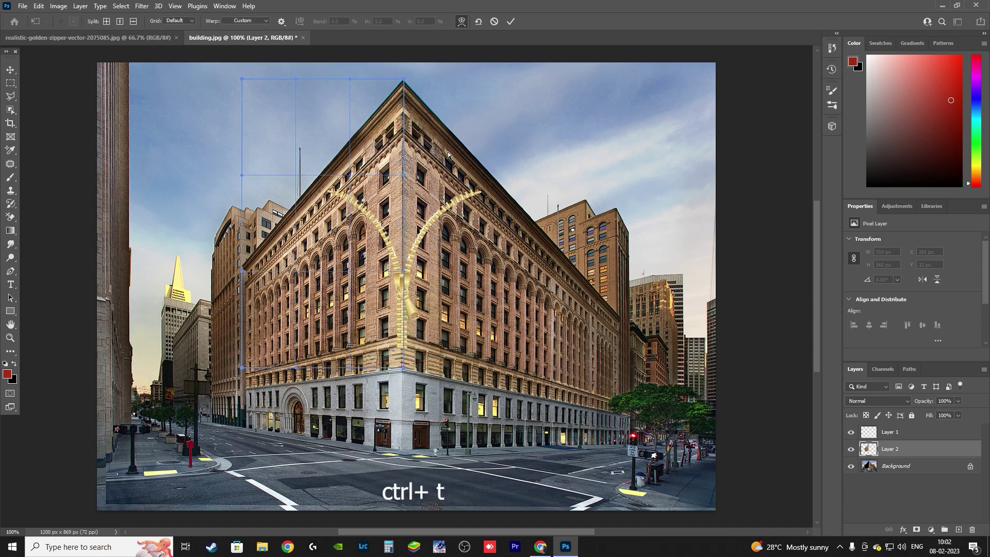
left_click_drag(404, 81, 329, 194)
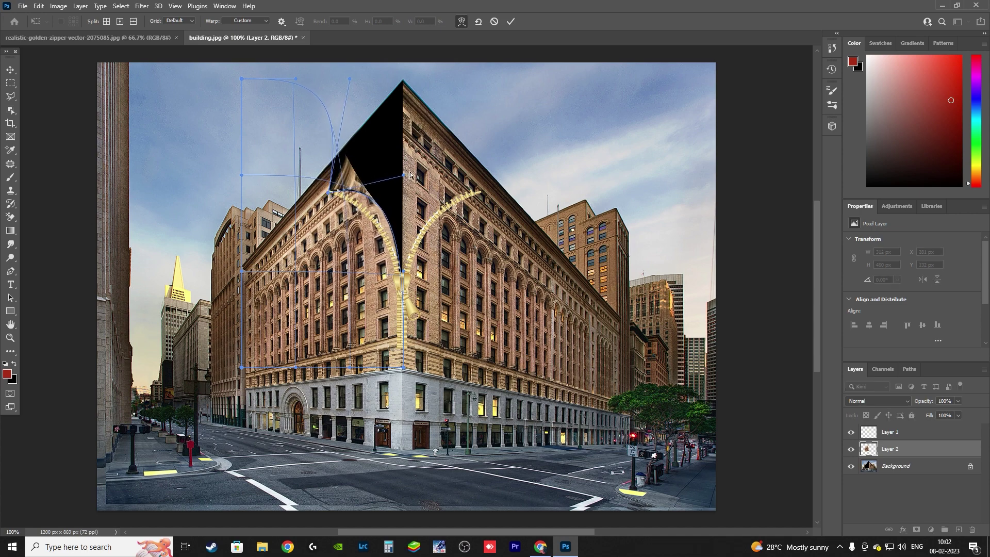
left_click_drag(403, 177, 387, 193)
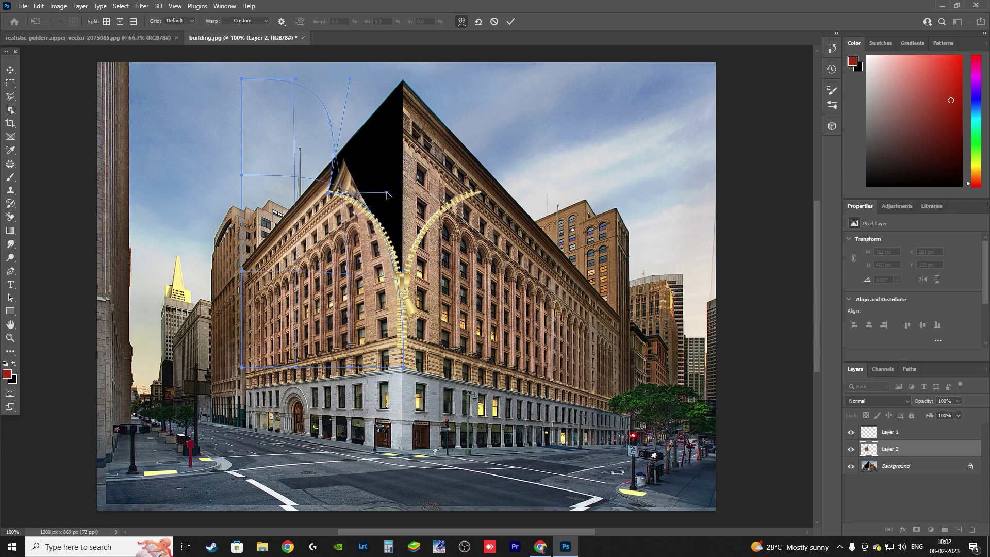
key("Return")
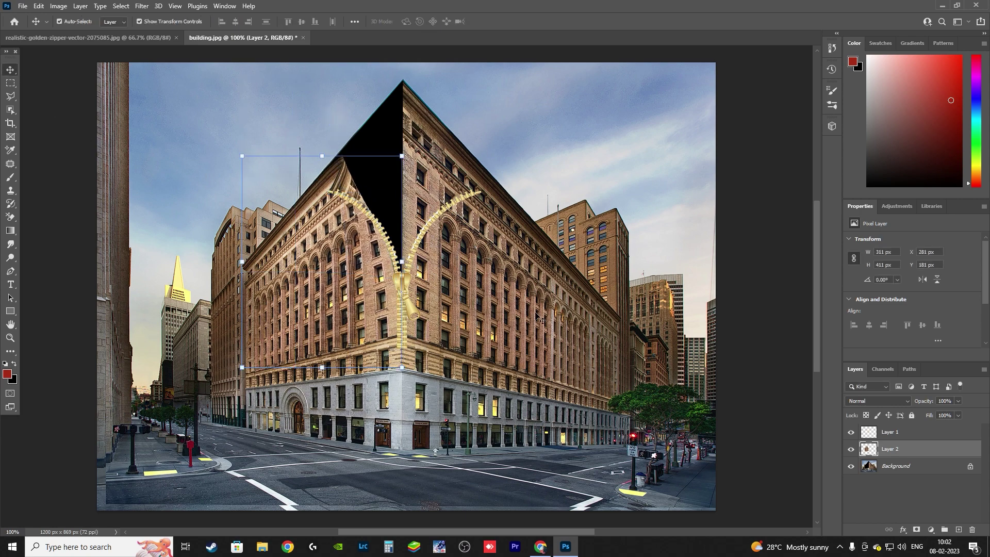
- Reselect the Background layer and cut the right facade, from peak to zipper bottom, onto a new layer
left_click(596, 361)
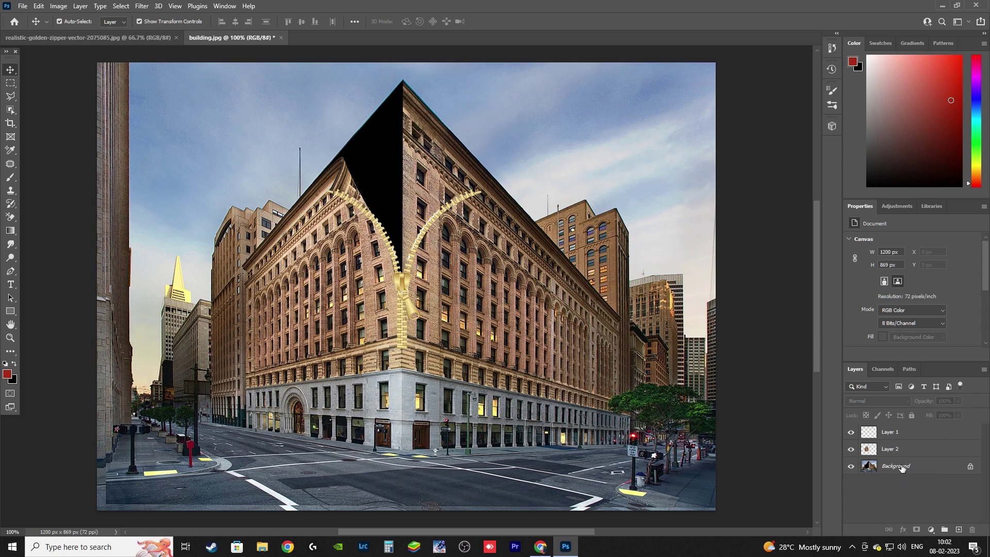
left_click(902, 468)
left_click(9, 97)
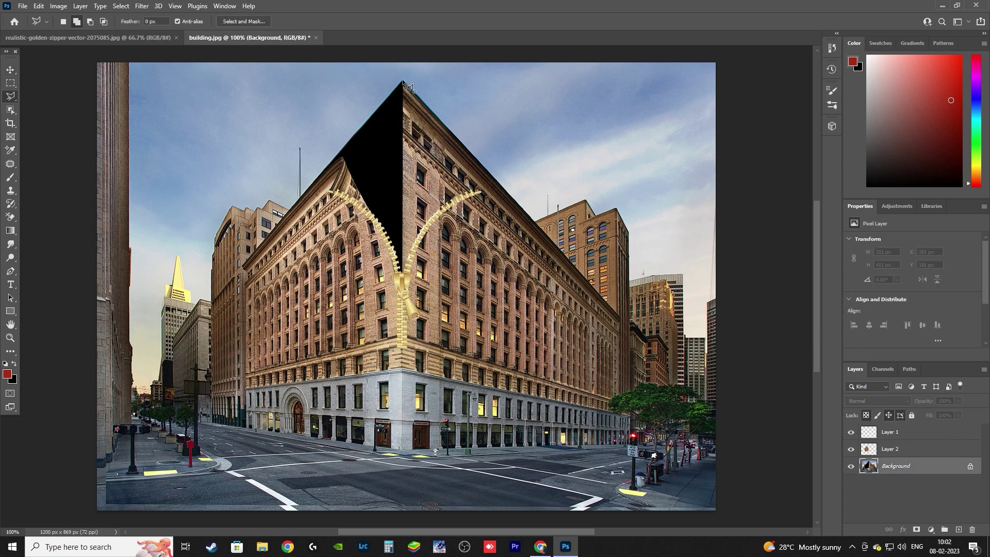
left_click(403, 351)
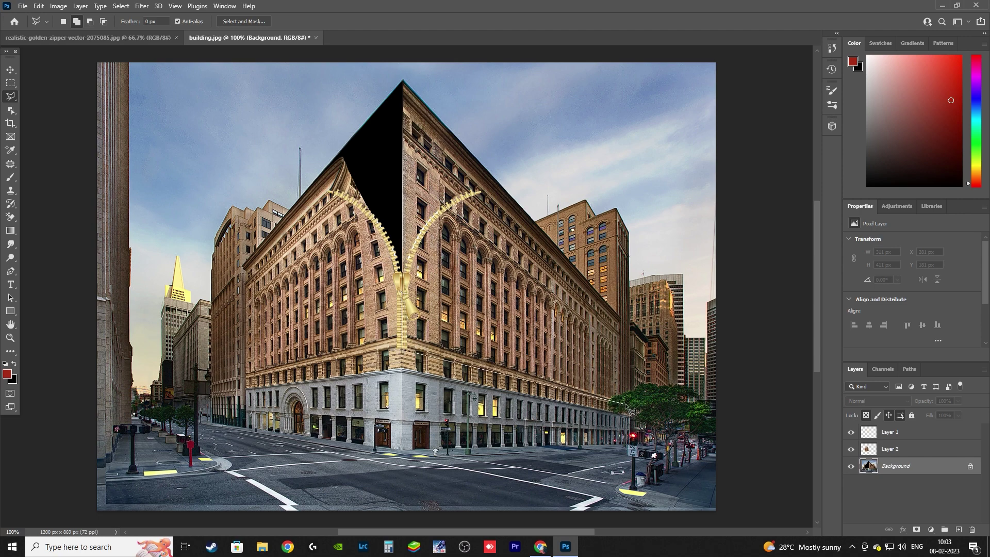
left_click(616, 404)
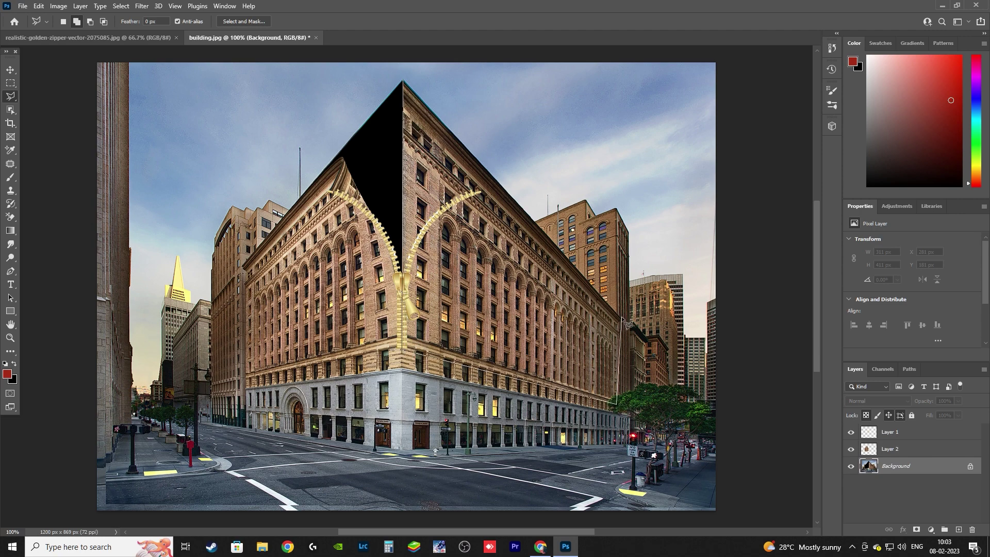
left_click(622, 318)
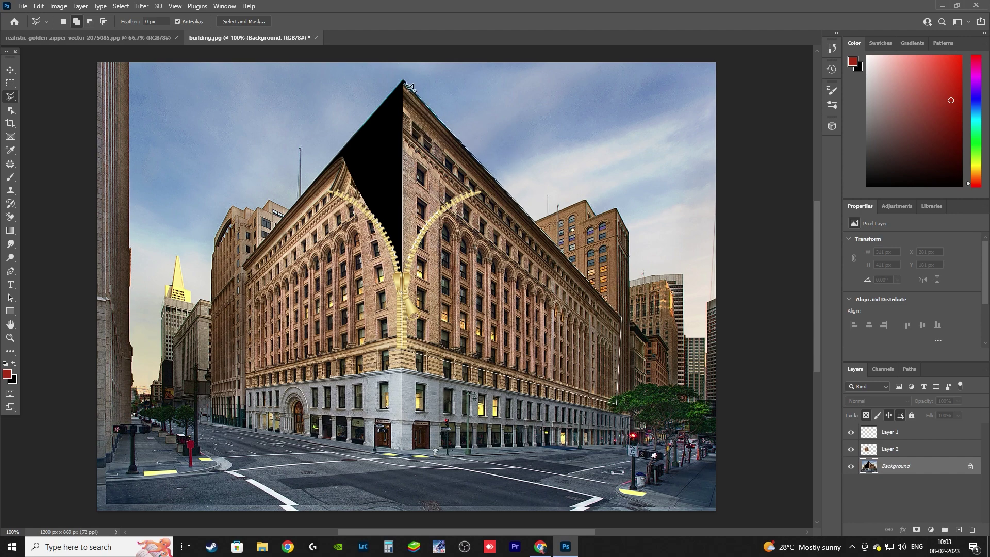
left_click(404, 82)
right_click(476, 271)
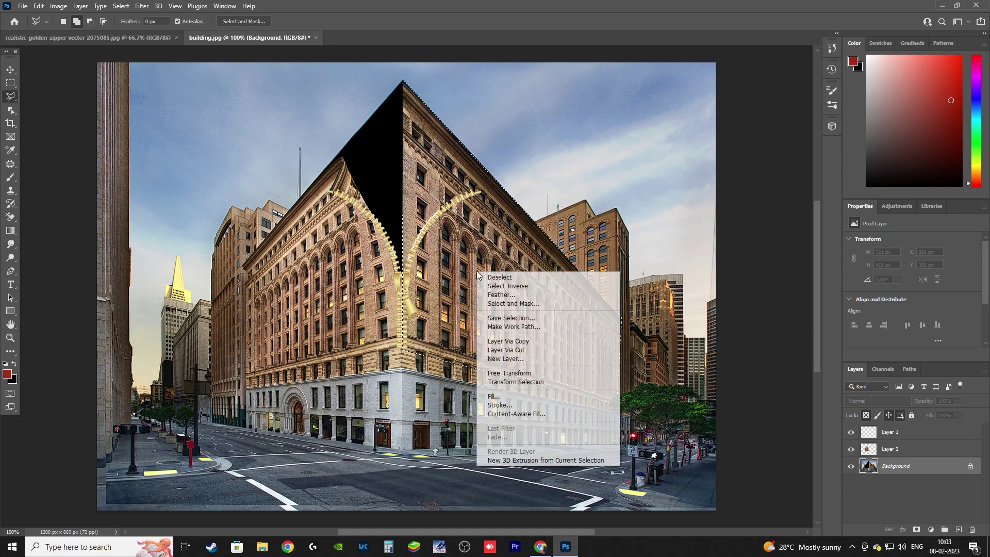
left_click(506, 351)
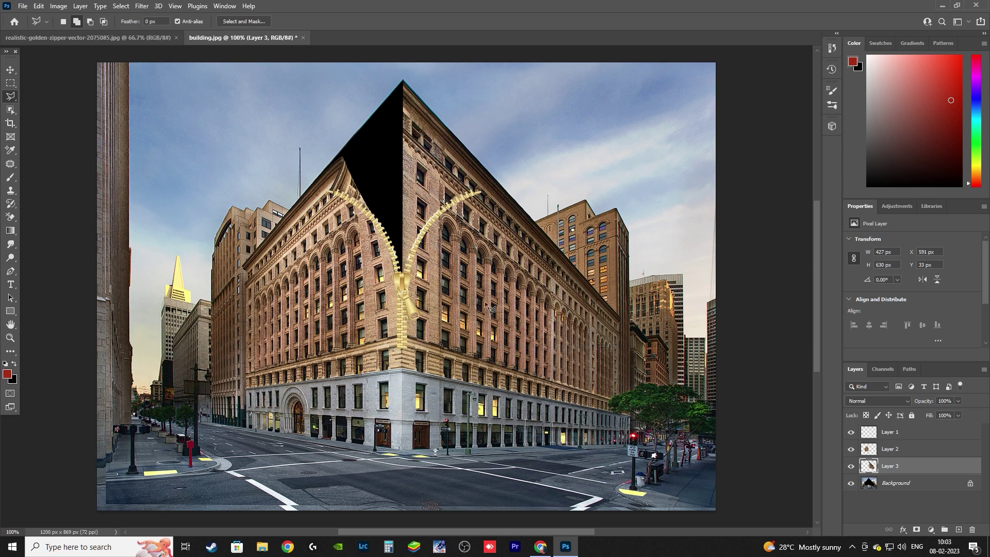
- Warp the right facade layer, bending its top-left corner down-right so it peels open
key("ctrl+t")
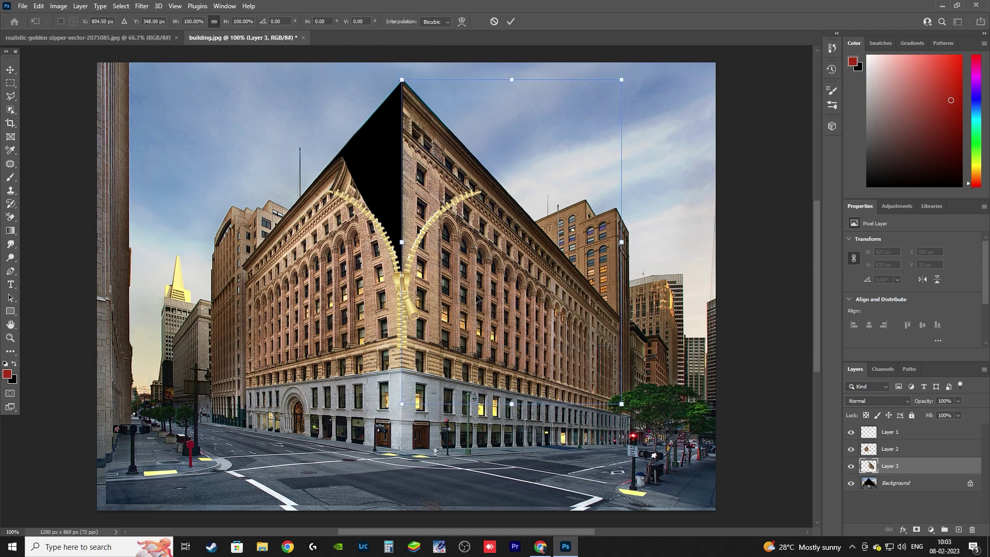
right_click(477, 298)
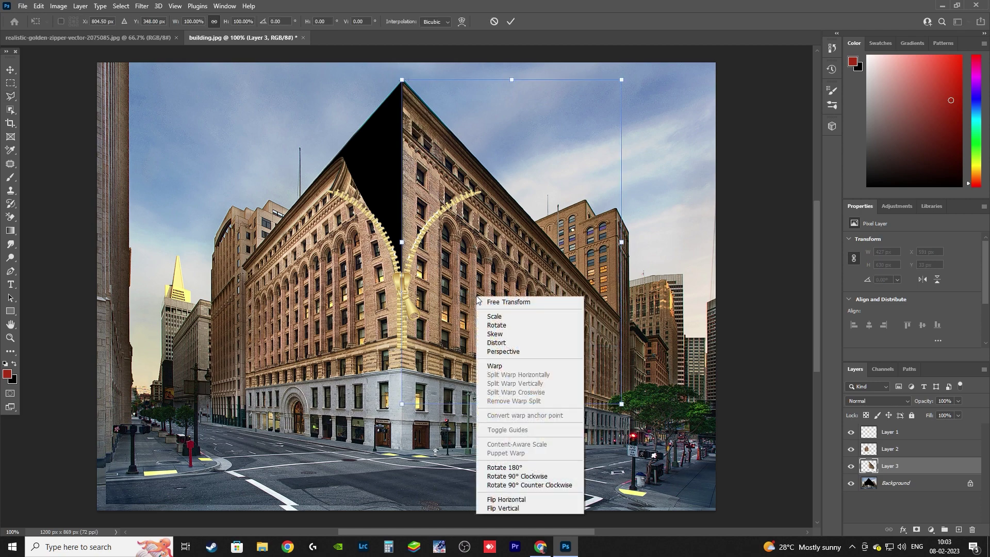
left_click(497, 367)
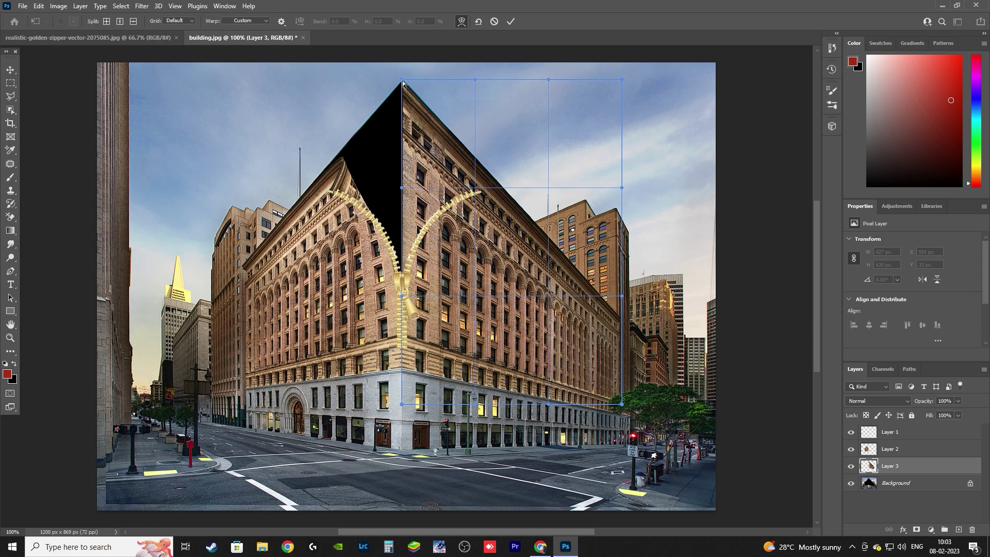
left_click_drag(403, 82, 480, 195)
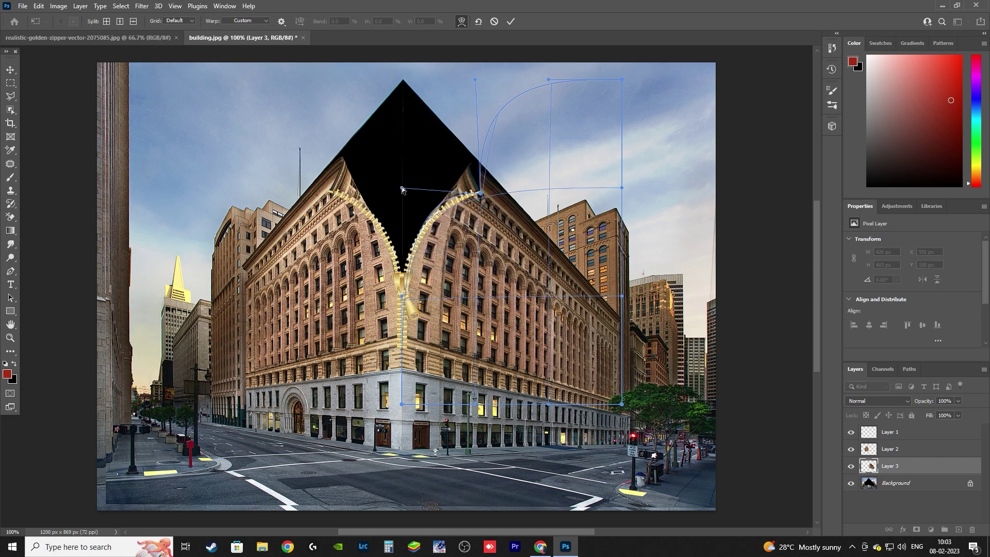
left_click_drag(401, 189, 401, 197)
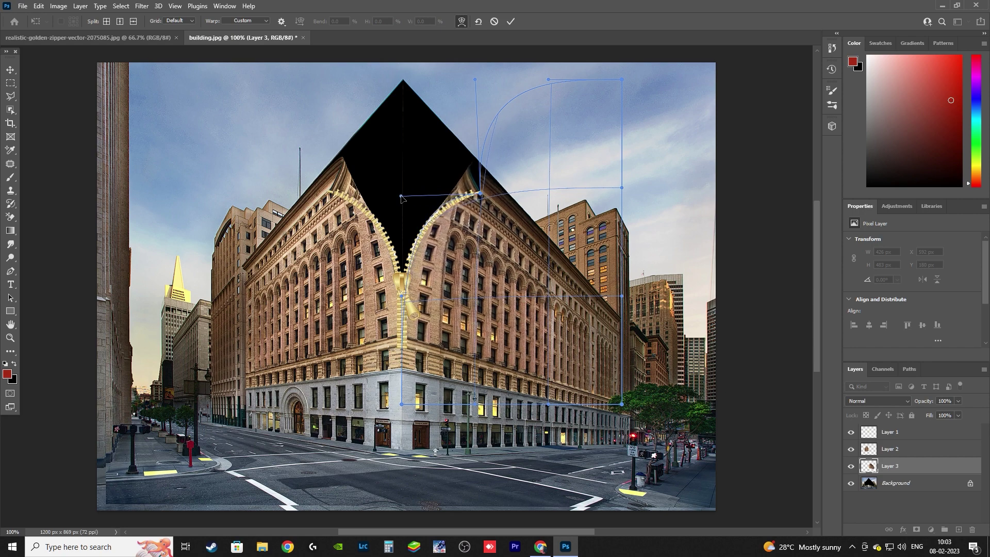
left_click(10, 69)
- Select the Background layer and choose the Background Eraser at about 29 px
left_click(663, 395)
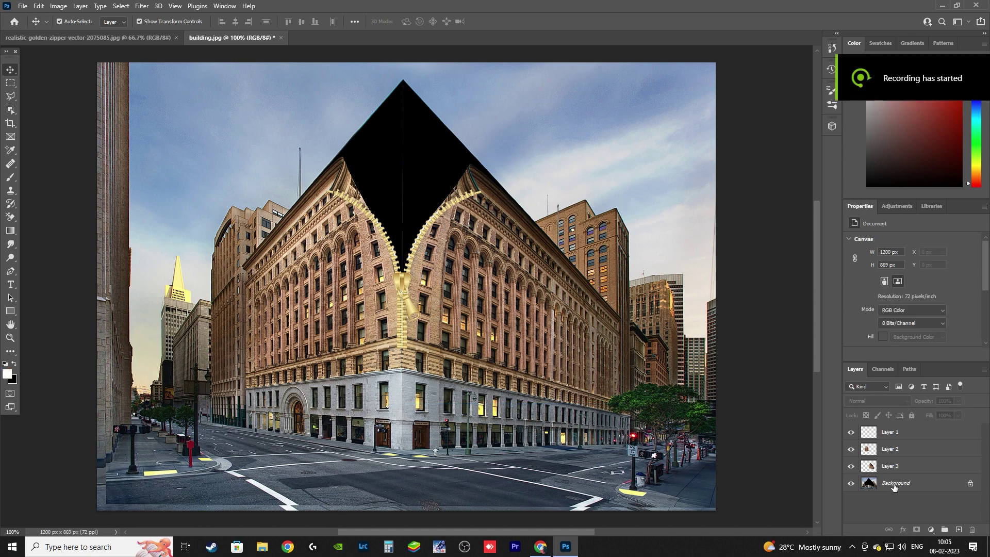
left_click(894, 487)
right_click(10, 217)
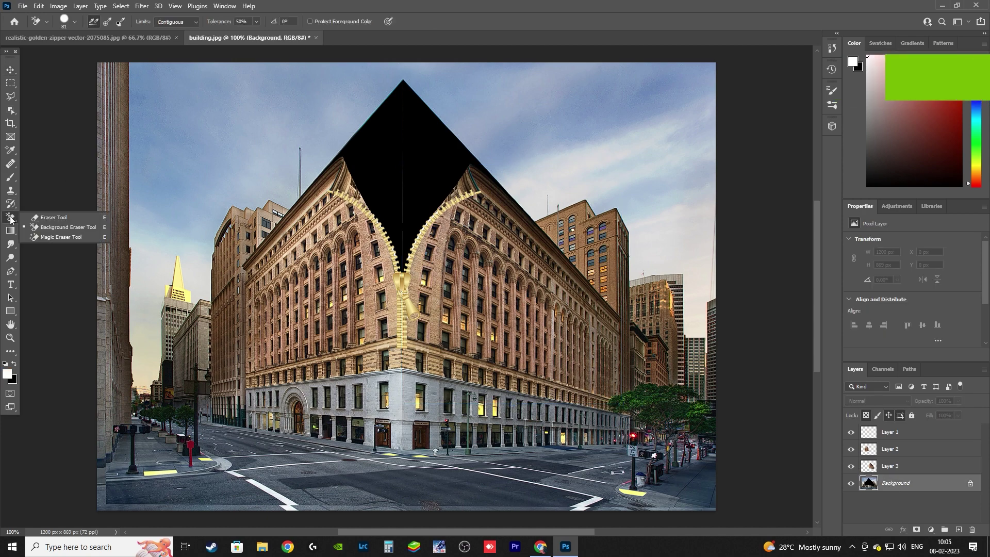
left_click(52, 227)
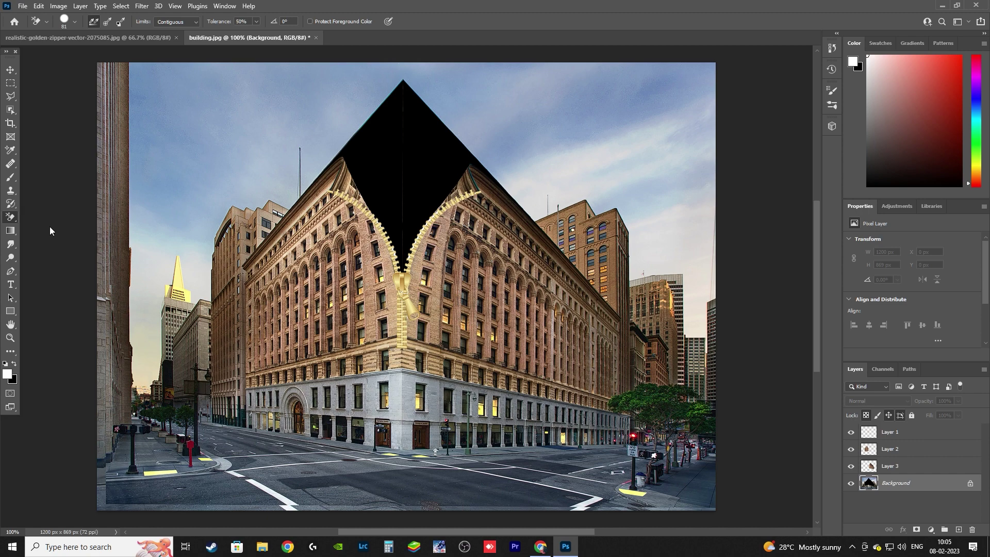
left_click(75, 21)
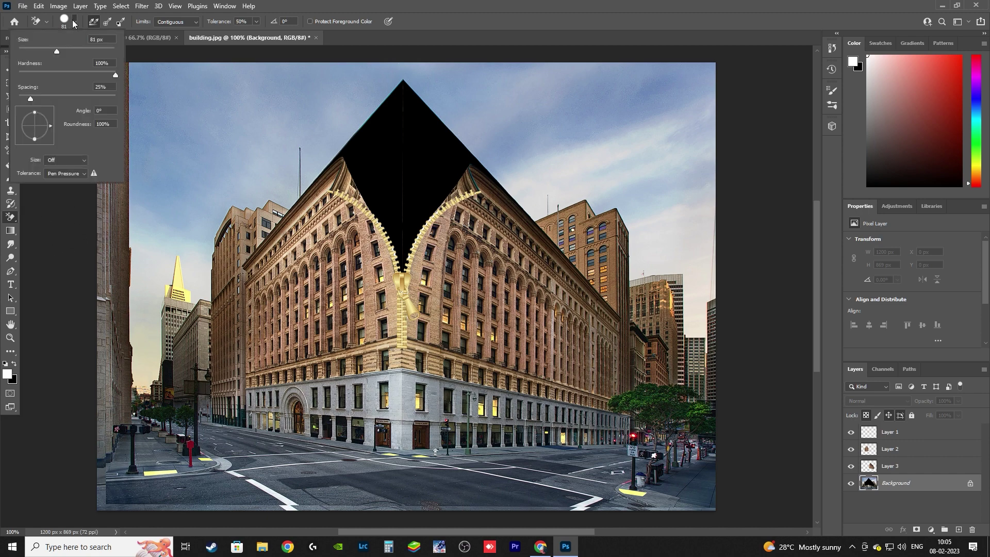
left_click(400, 183)
- Erase the black triangle above the zipper, including the sliver along the left roof edge
left_click_drag(397, 177, 405, 263)
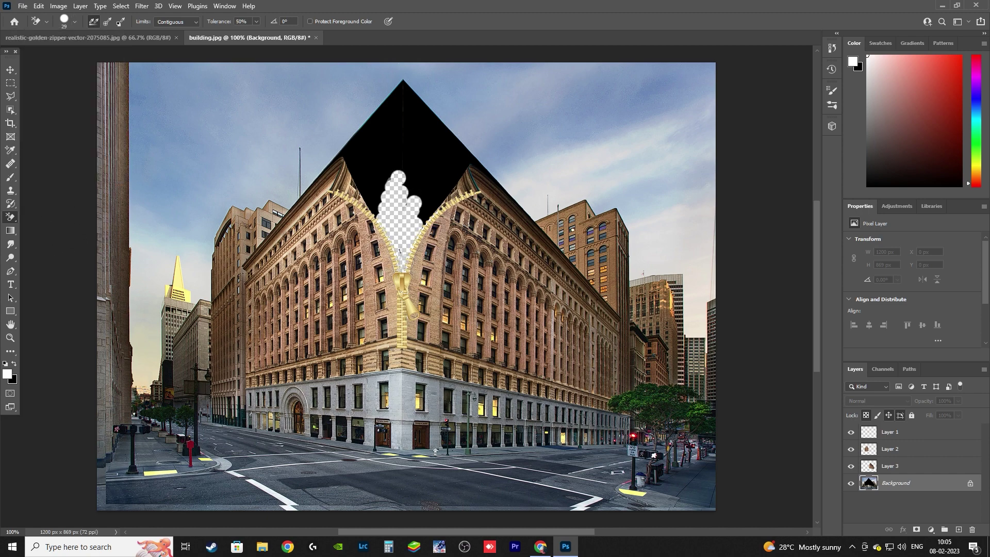
mouse_move(394, 219)
left_mouse_down()
mouse_move(382, 146)
mouse_move(393, 155)
mouse_move(387, 184)
mouse_move(415, 178)
mouse_move(431, 226)
mouse_move(441, 215)
mouse_move(408, 129)
mouse_move(446, 181)
mouse_move(405, 112)
mouse_move(482, 179)
left_mouse_up()
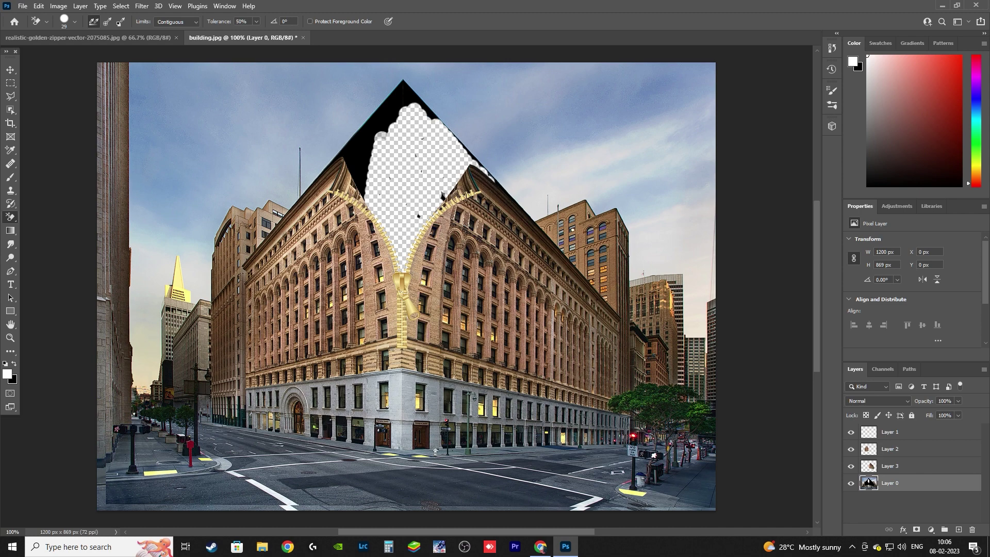
mouse_move(378, 209)
left_mouse_down()
mouse_move(353, 189)
mouse_move(354, 142)
mouse_move(411, 94)
left_mouse_up()
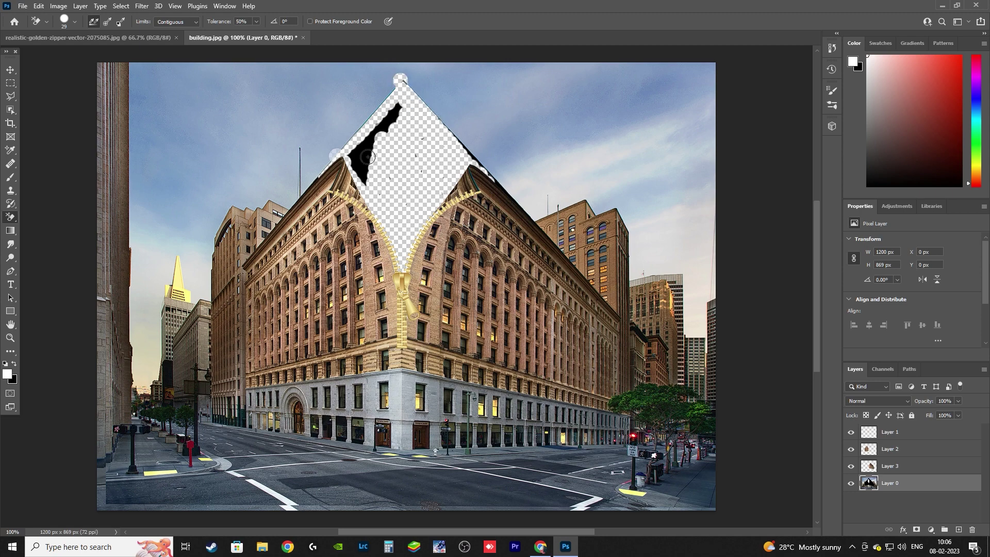
left_click_drag(368, 158, 394, 122)
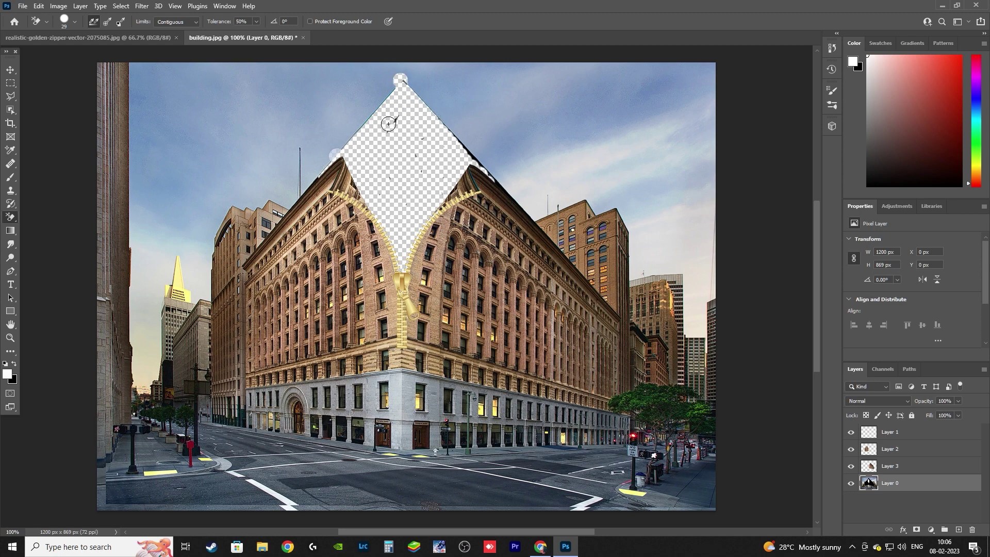
- Choose the Healing Brush at 50 px and sample the sky as the source
key("j")
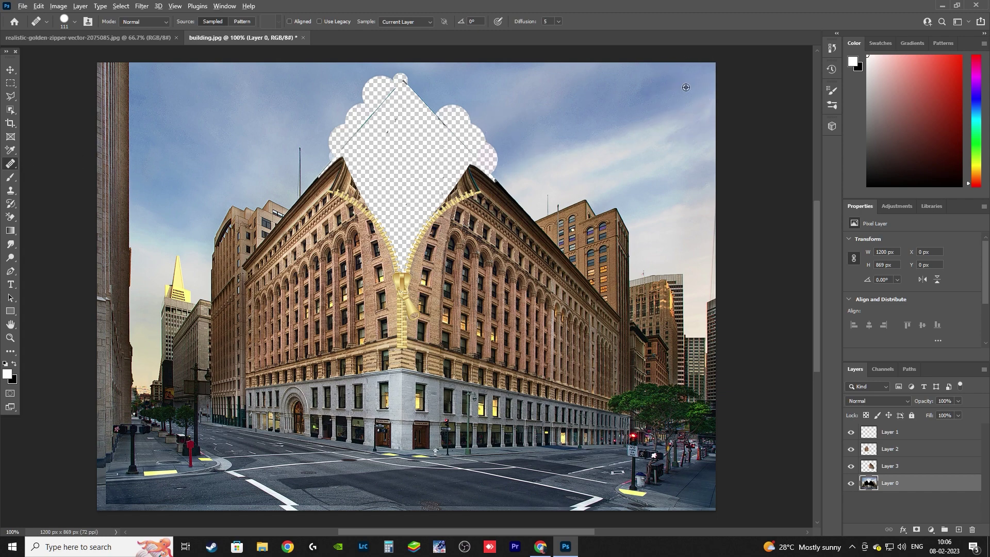
left_click(64, 21)
left_click_drag(45, 51, 41, 52)
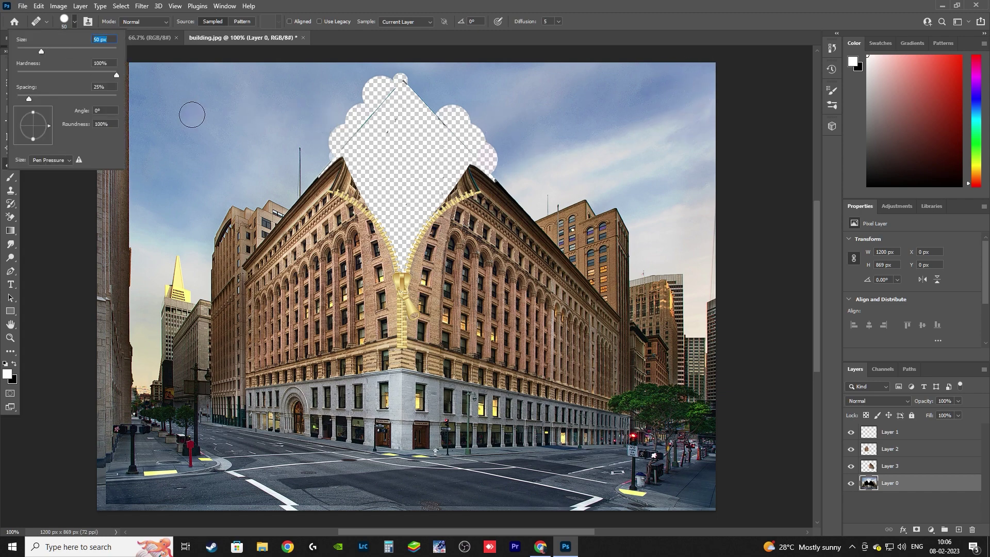
left_click(234, 143, "alt")
- Heal sky over the transparent gap near the top, beside the right roof, and the remaining notch
left_click_drag(341, 121, 483, 143)
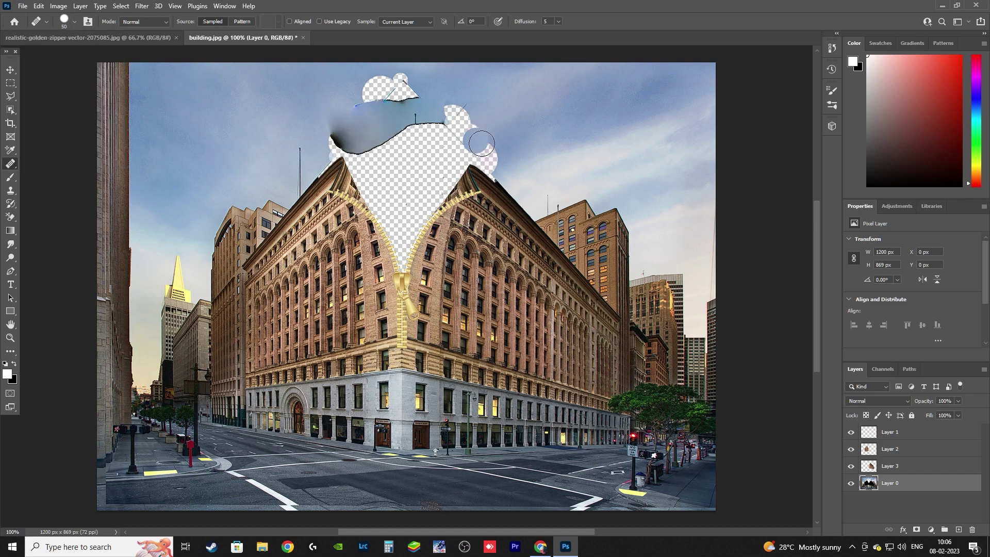
left_click_drag(449, 91, 415, 93)
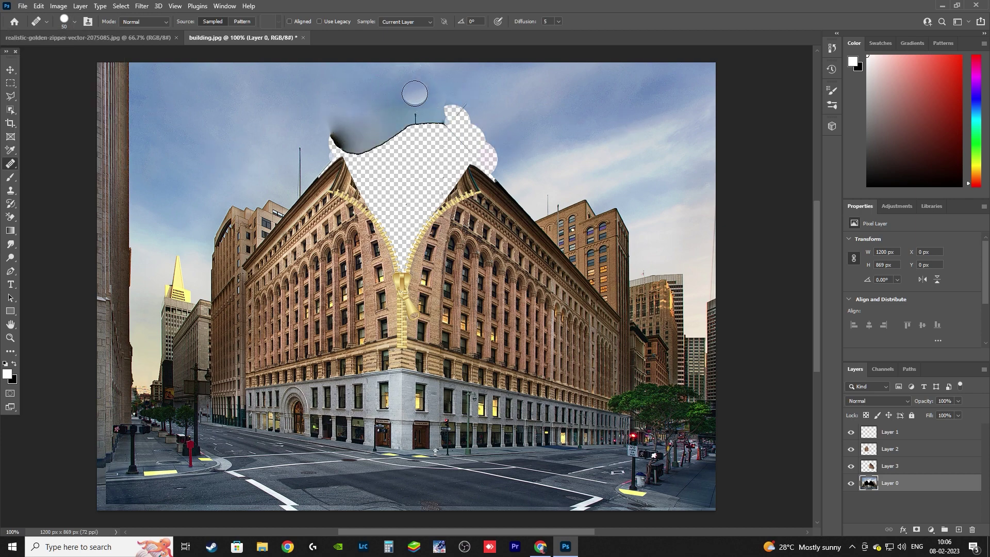
left_click_drag(505, 141, 381, 139)
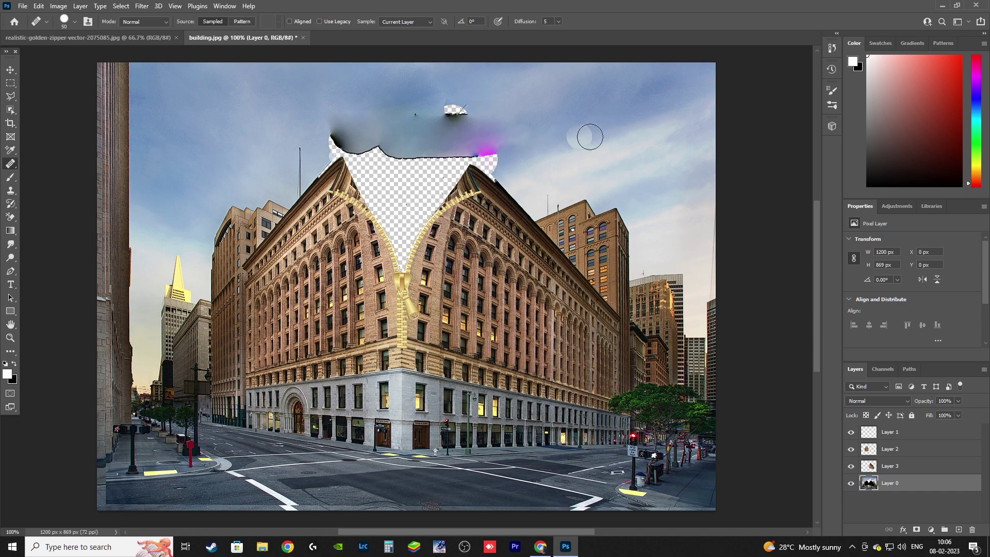
left_click_drag(522, 145, 387, 140)
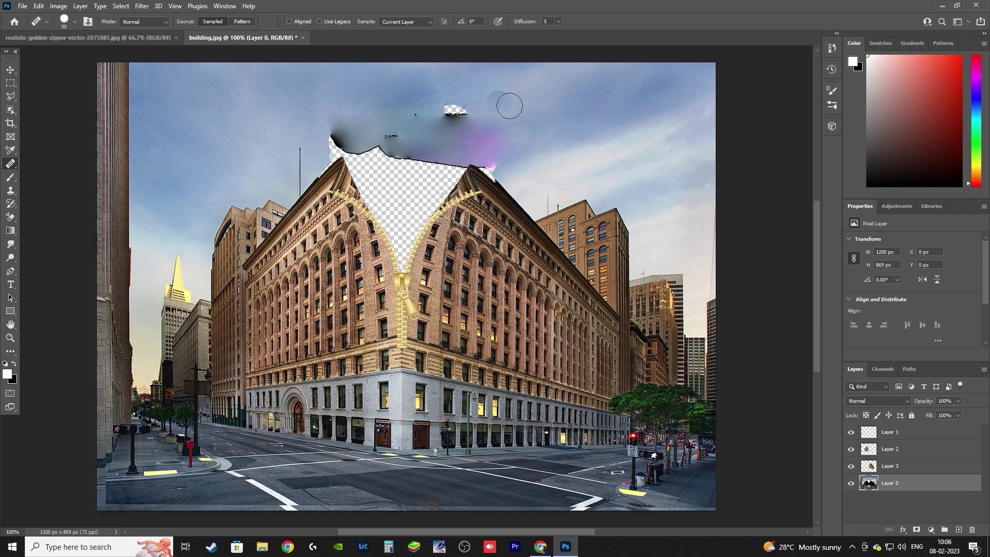
mouse_move(474, 106)
left_mouse_down()
mouse_move(326, 143)
mouse_move(444, 186)
mouse_move(399, 243)
left_mouse_up()
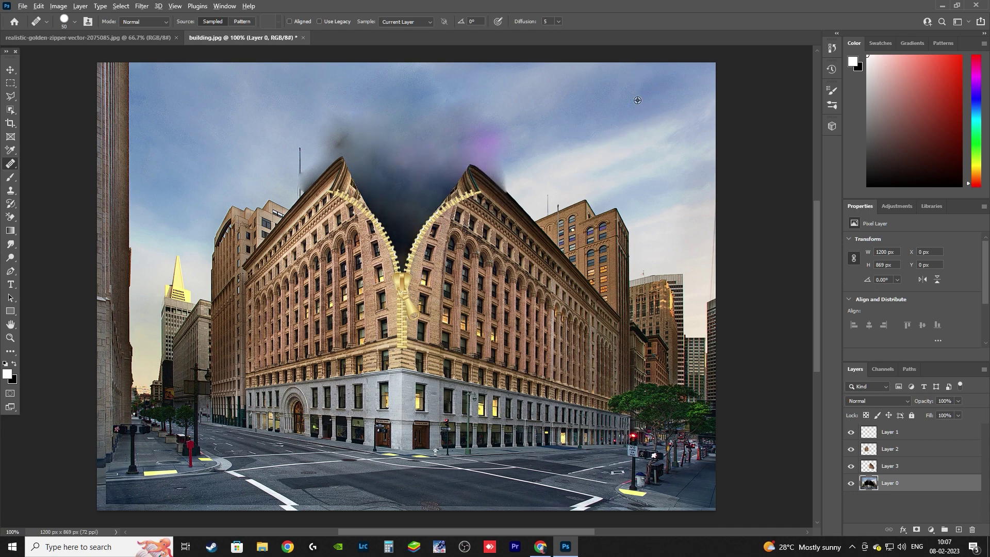
- Heal the dark notch between the roofs and the smudge left of the left apex with sampled sky
left_click(625, 132, "alt")
mouse_move(508, 140)
left_mouse_down()
mouse_move(423, 196)
mouse_move(407, 248)
left_mouse_up()
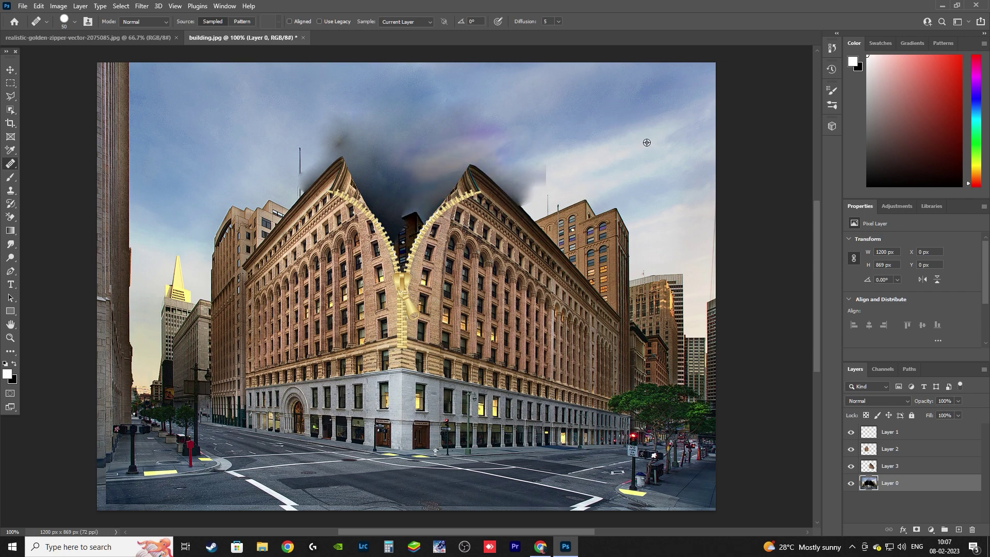
left_click(523, 173)
left_click_drag(387, 152, 399, 242)
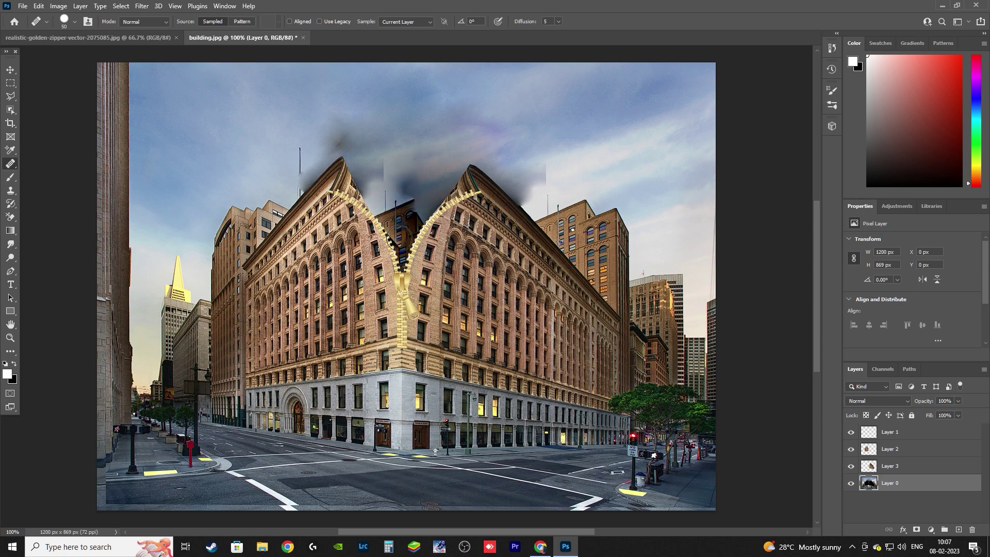
left_click(335, 140)
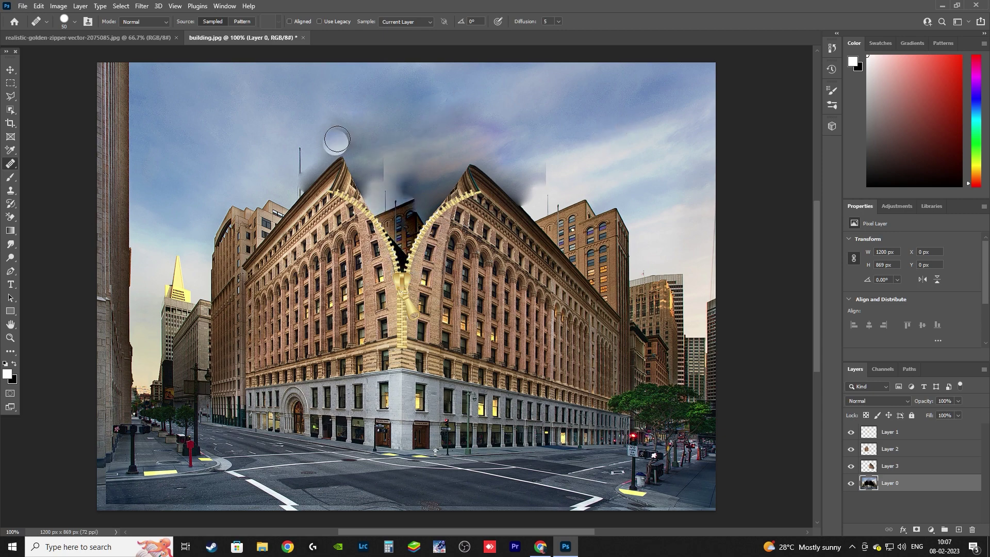
left_click_drag(300, 150, 316, 204)
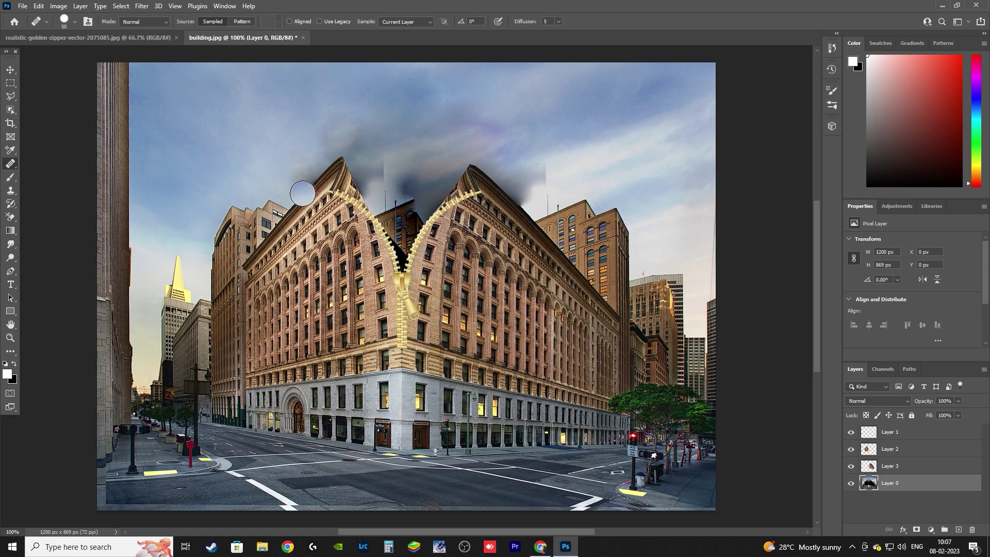
- Heal the dark dabs and the vertical seam in the sky right of the opening
left_click(639, 116)
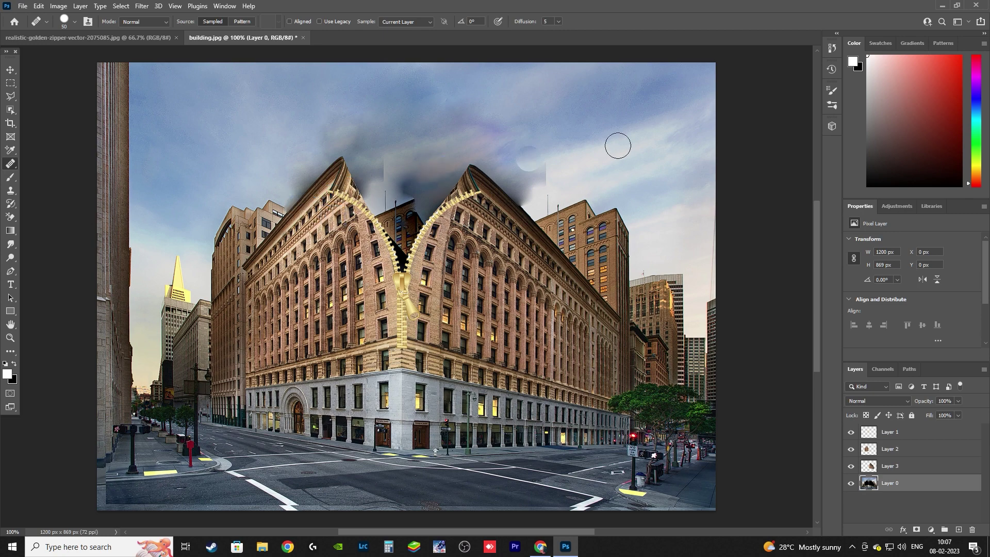
left_click(643, 149)
left_click(524, 110)
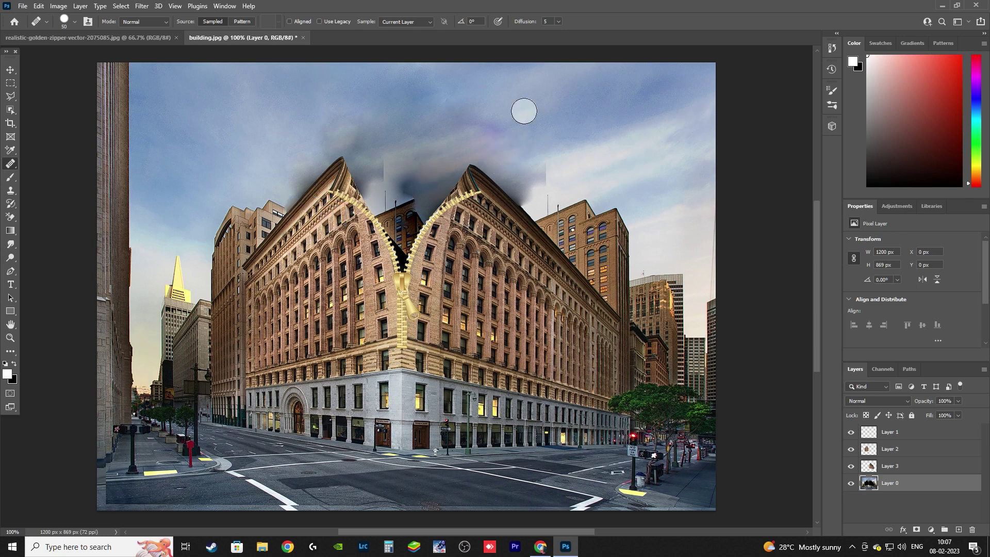
left_click(469, 124)
left_click(611, 164, "alt")
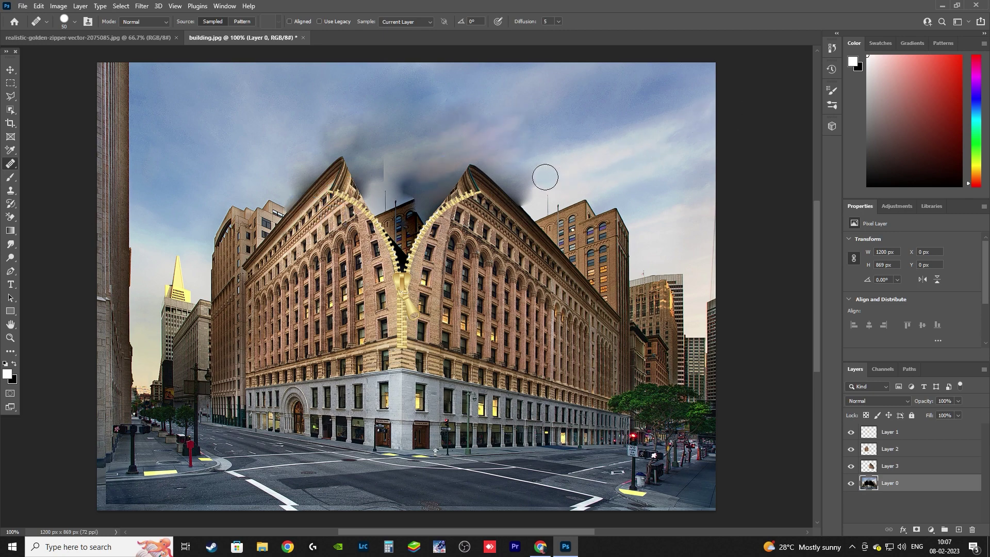
left_click_drag(566, 180, 521, 199)
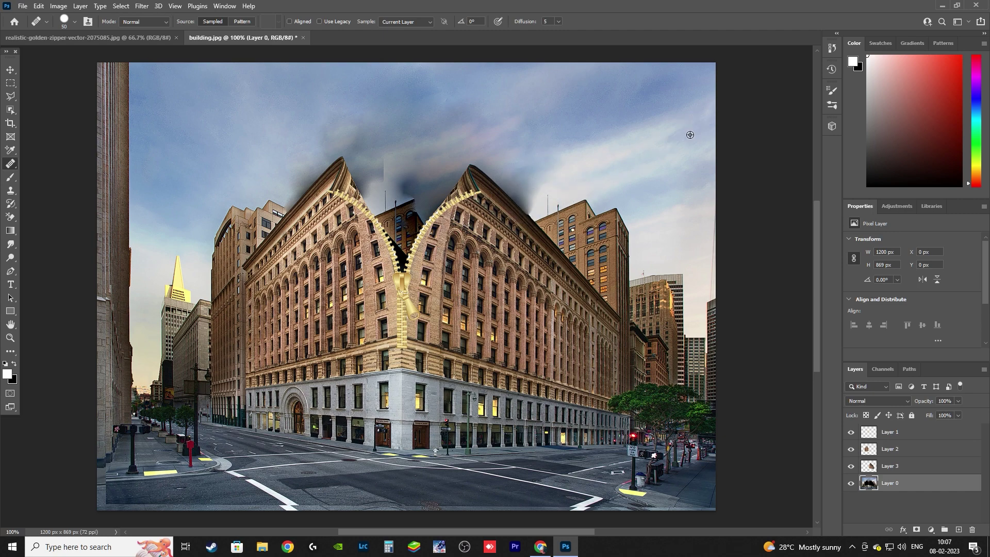
- Blend the dark gap between the gables down toward the zipper with sampled sky
left_click(425, 208)
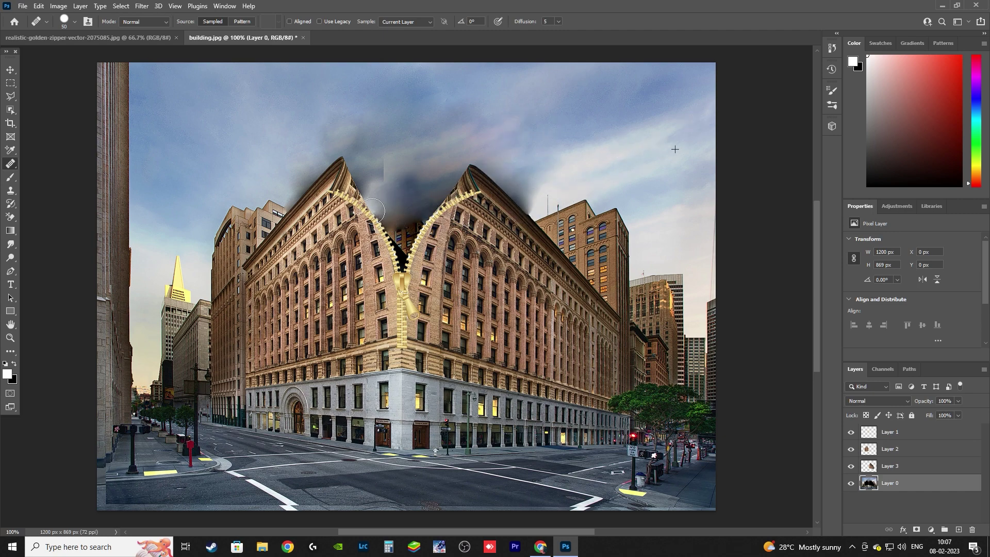
left_click(393, 204)
left_click_drag(395, 222, 399, 267)
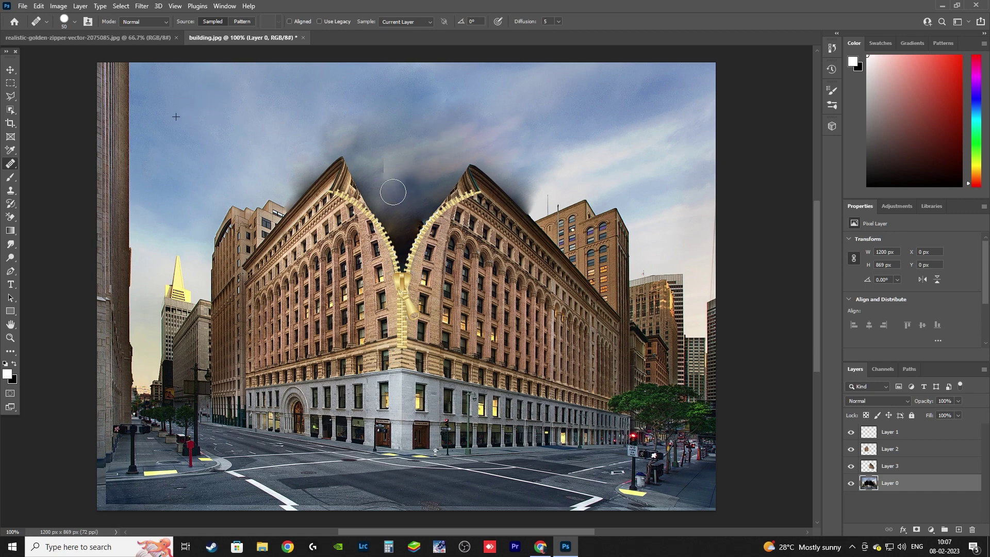
left_click(201, 127, "alt")
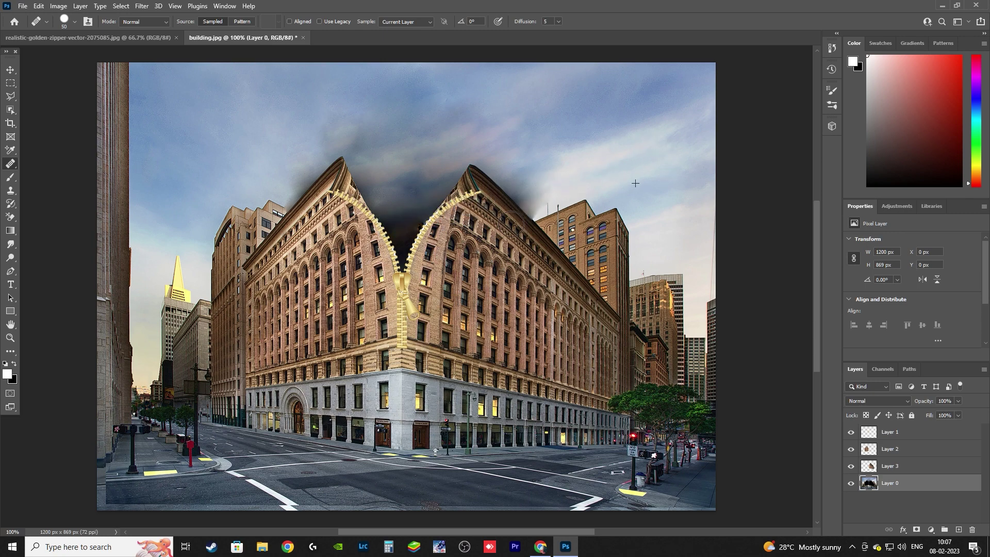
left_click(16, 73)
left_click(750, 190)
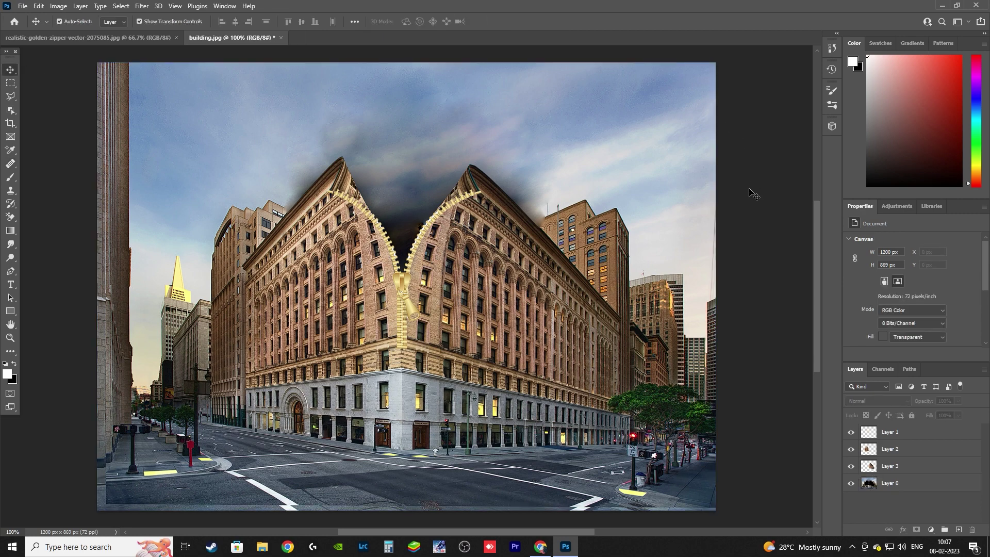